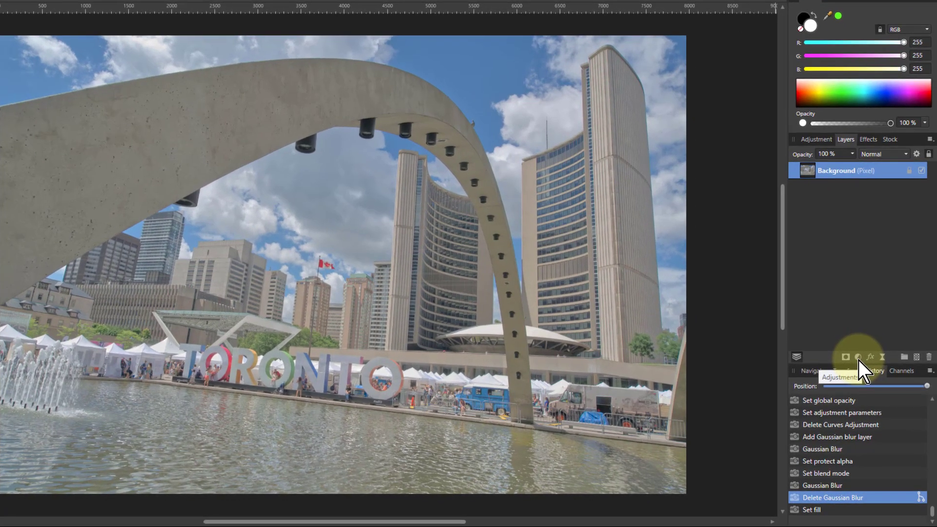
# Add a Curves adjustment in Overlay blend mode and toggle its visibility to compare
pyautogui.click(858, 357)
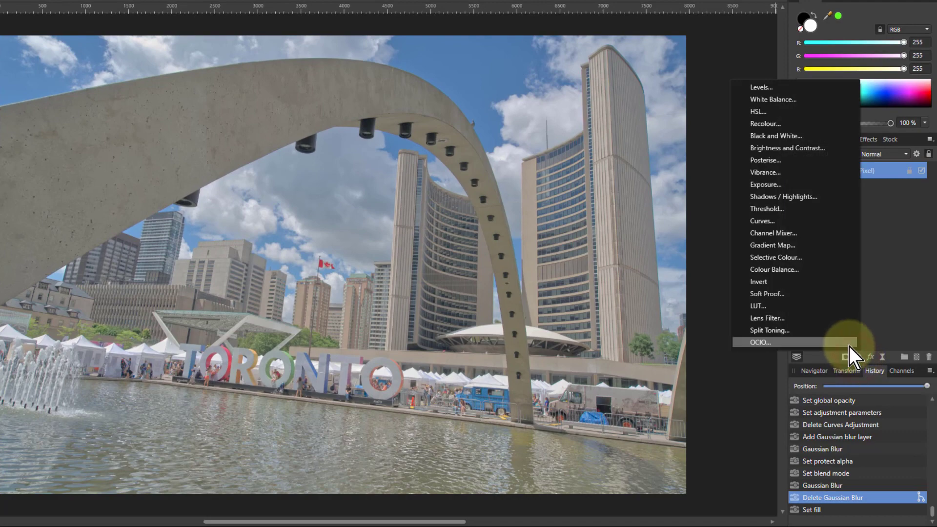
pyautogui.click(763, 222)
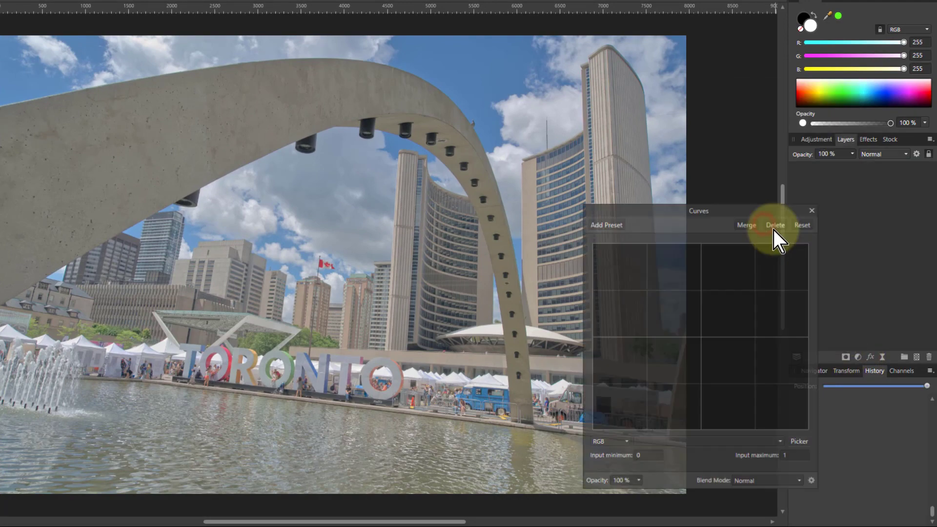
pyautogui.click(769, 485)
pyautogui.scroll(-3, 765, 474)
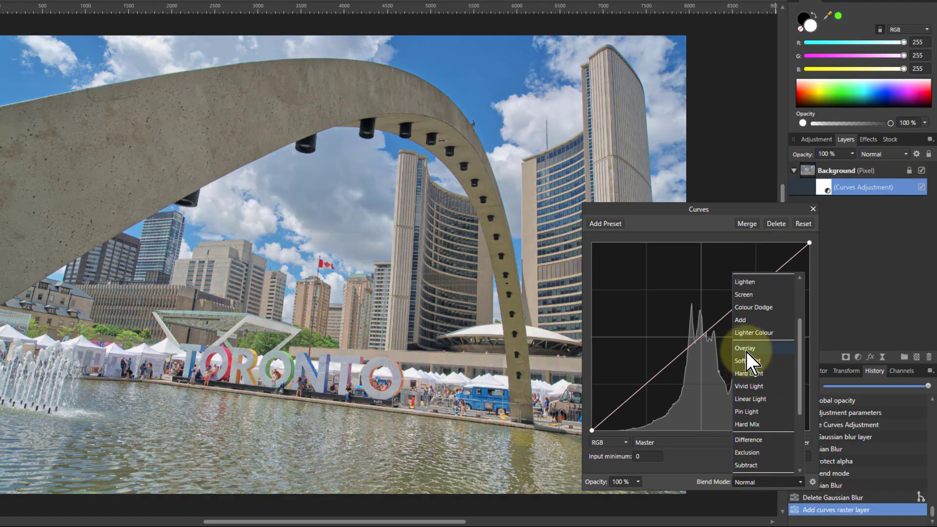
pyautogui.click(745, 348)
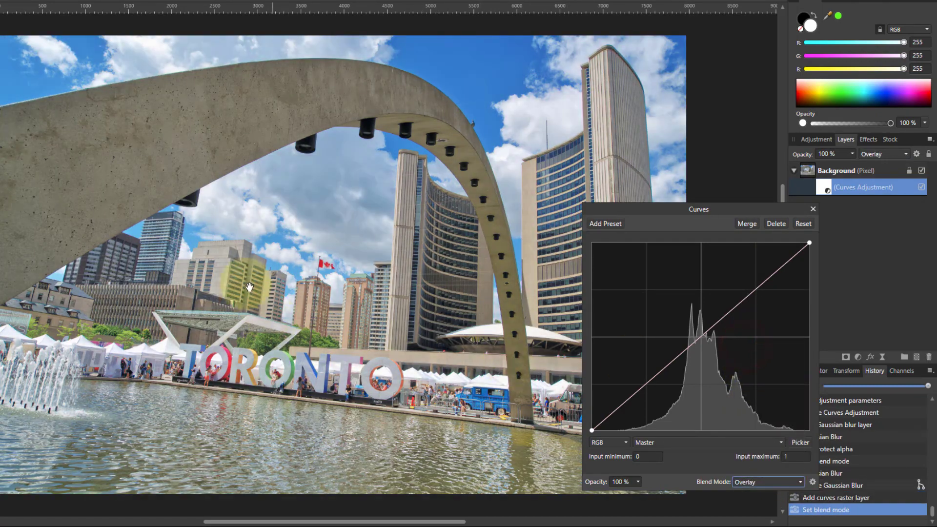
pyautogui.click(921, 187)
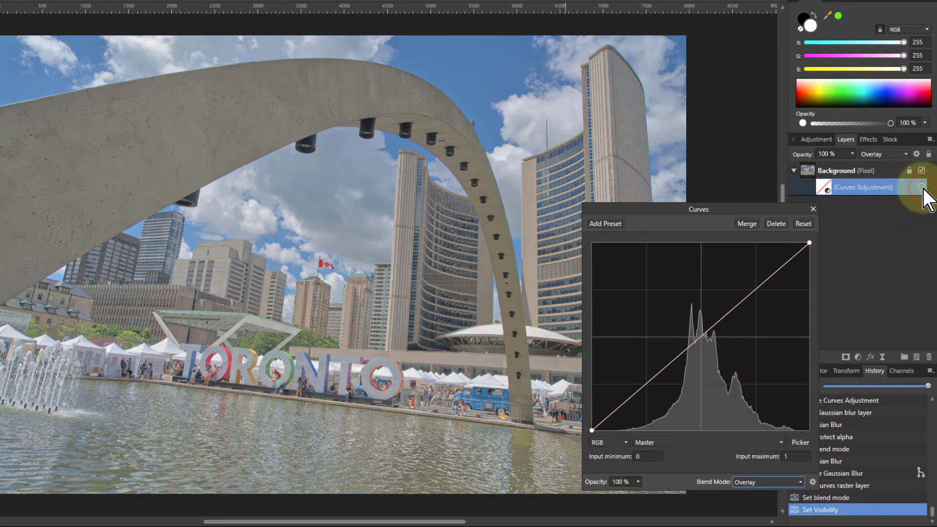
pyautogui.click(921, 187)
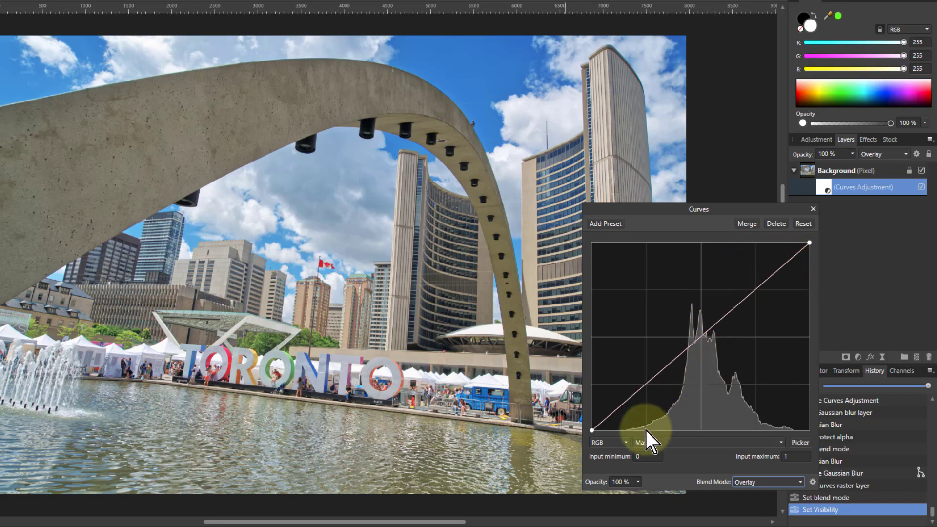
# Bend the upper and lower halves of the tone curve, then delete the Curves adjustment
pyautogui.moveTo(758, 292); pyautogui.dragTo(756, 297)
pyautogui.moveTo(672, 371); pyautogui.dragTo(659, 364)
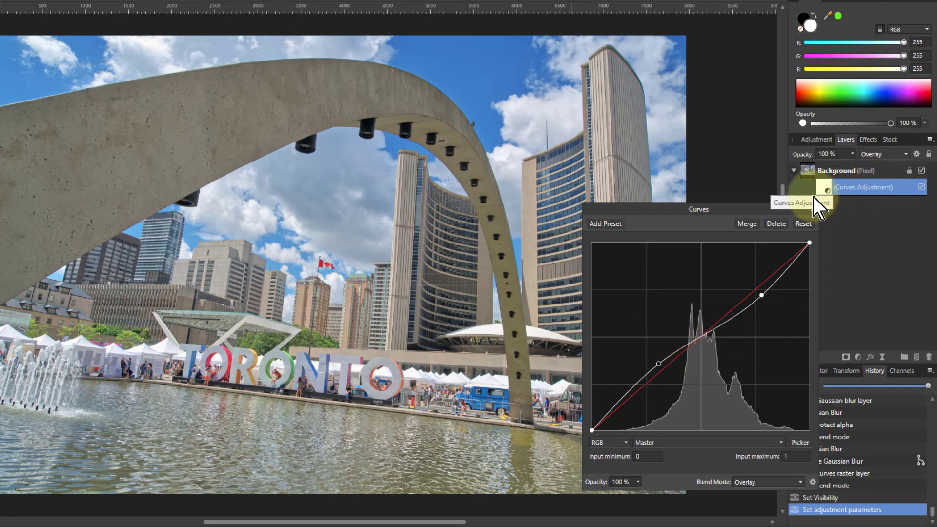
pyautogui.click(777, 225)
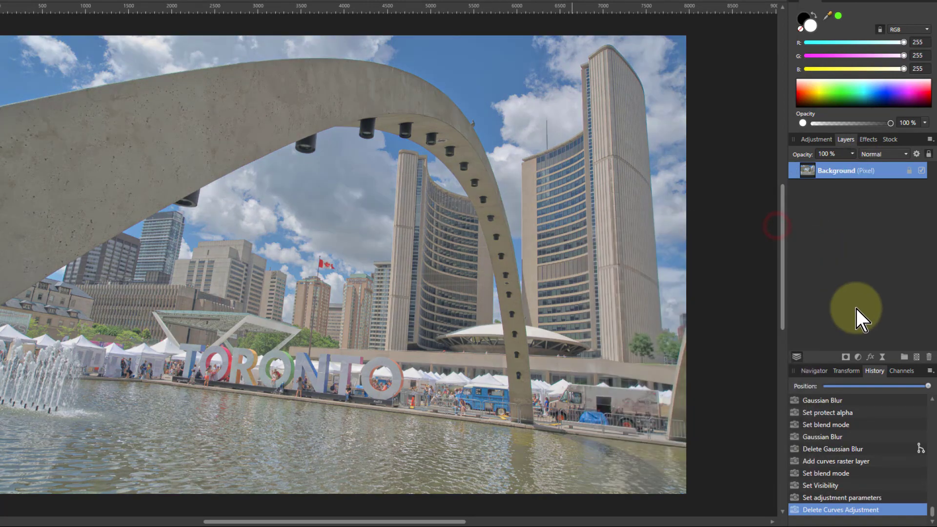
# Try a live Gaussian blur with preserve alpha, Overlay blending and reduced opacity, then remove it
pyautogui.click(882, 358)
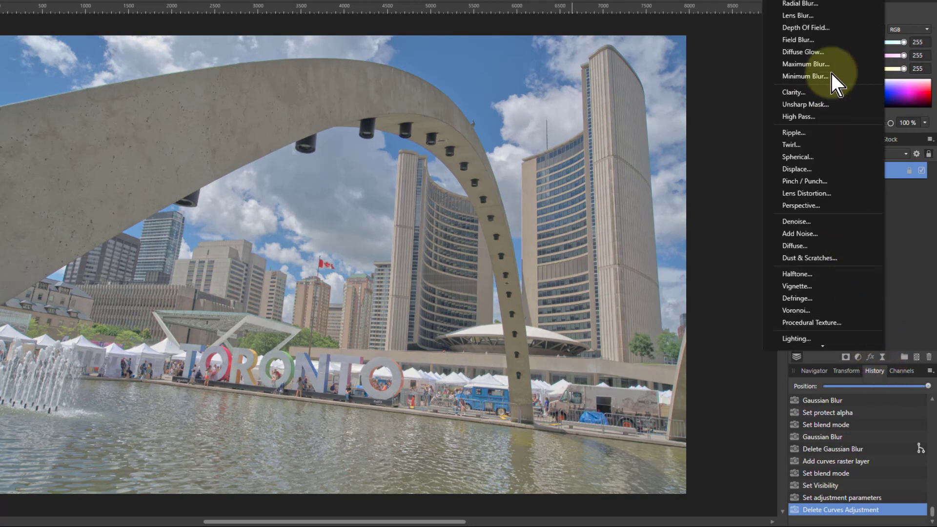
pyautogui.click(800, 1)
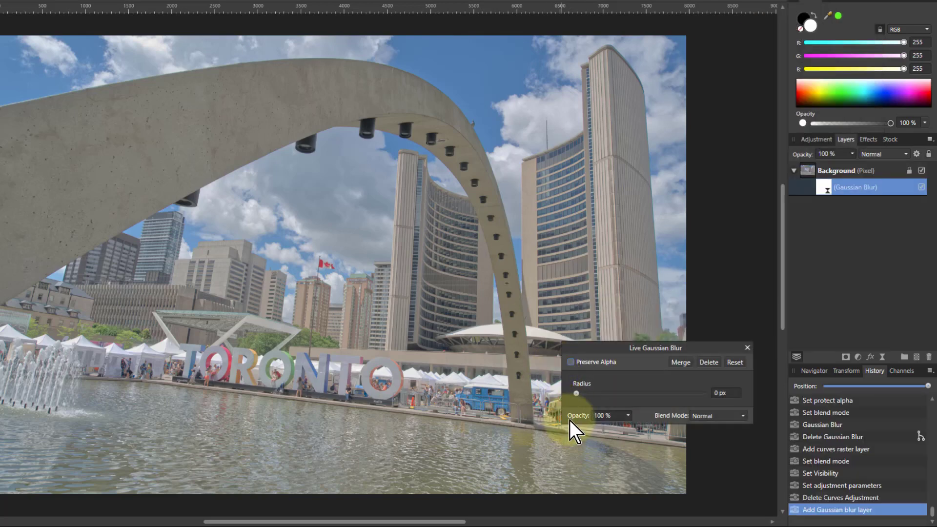
pyautogui.moveTo(579, 393); pyautogui.dragTo(646, 394)
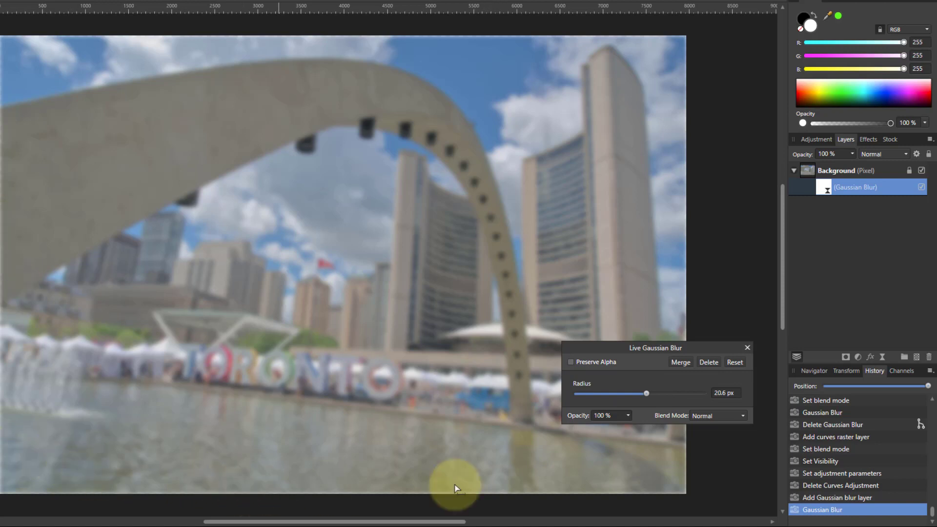
pyautogui.click(571, 362)
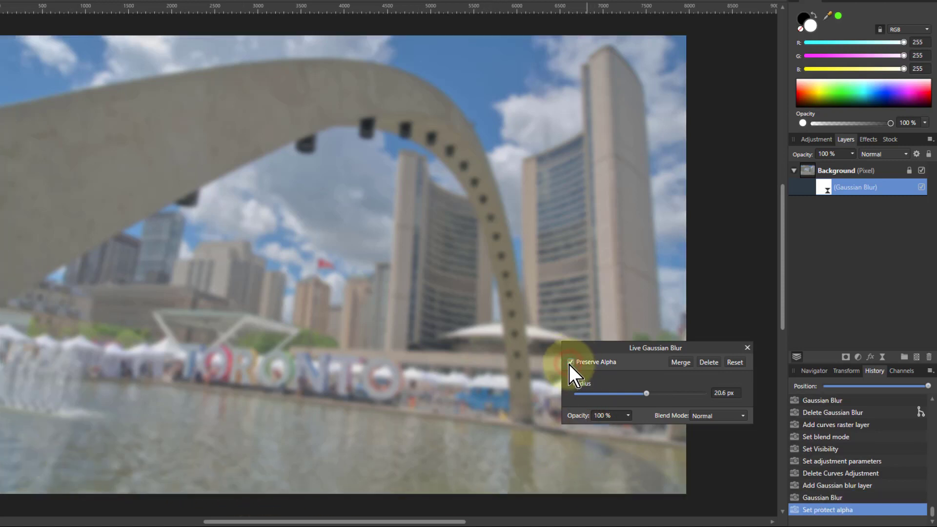
pyautogui.click(719, 418)
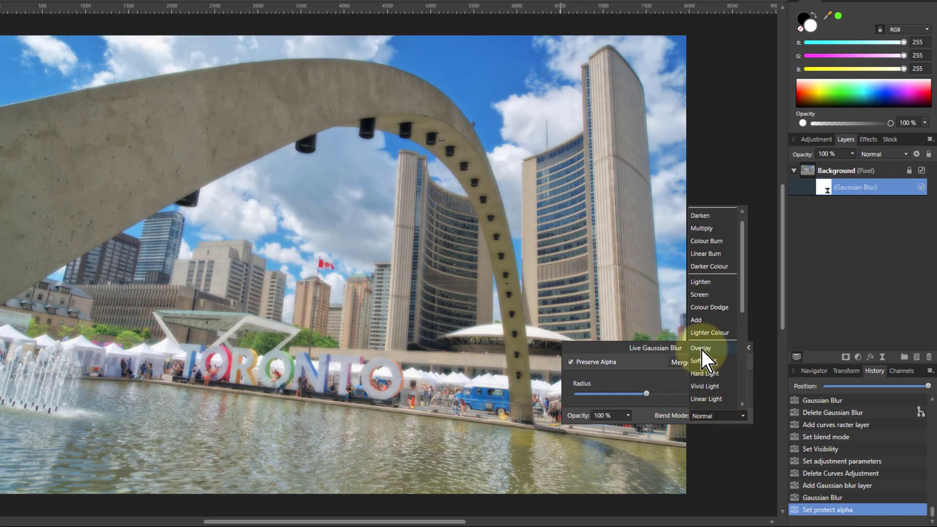
pyautogui.click(702, 349)
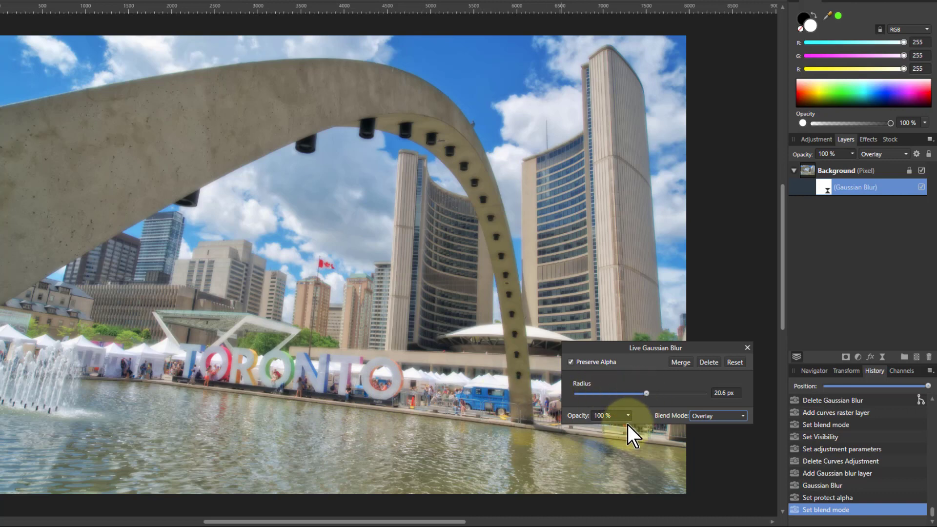
pyautogui.moveTo(628, 417); pyautogui.dragTo(606, 429)
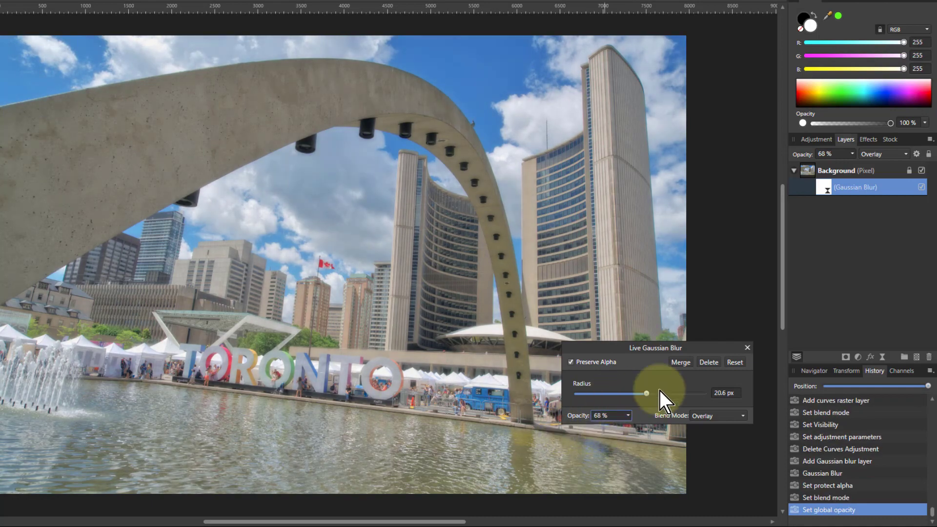
pyautogui.click(710, 365)
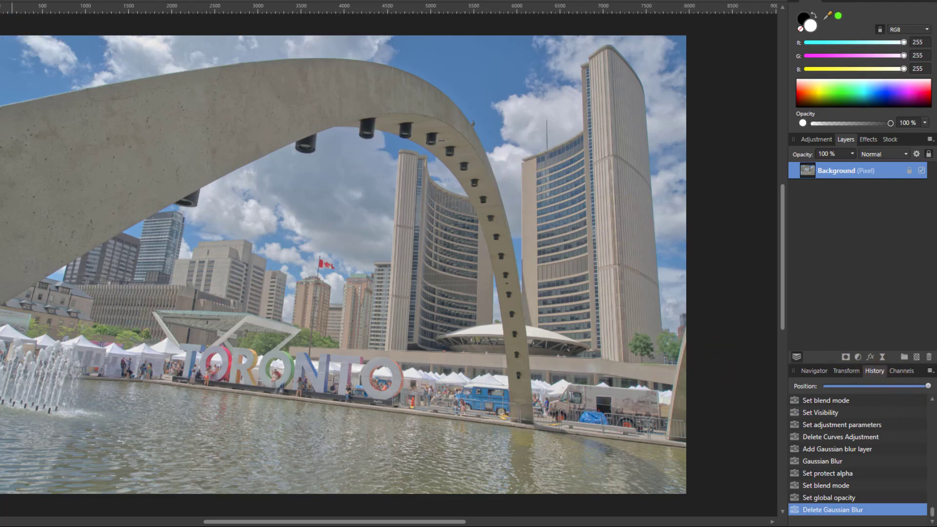
# Add a new fill layer over the photo in Overlay blend mode
pyautogui.hotkey('alt', 'l')
pyautogui.click(29, 17)
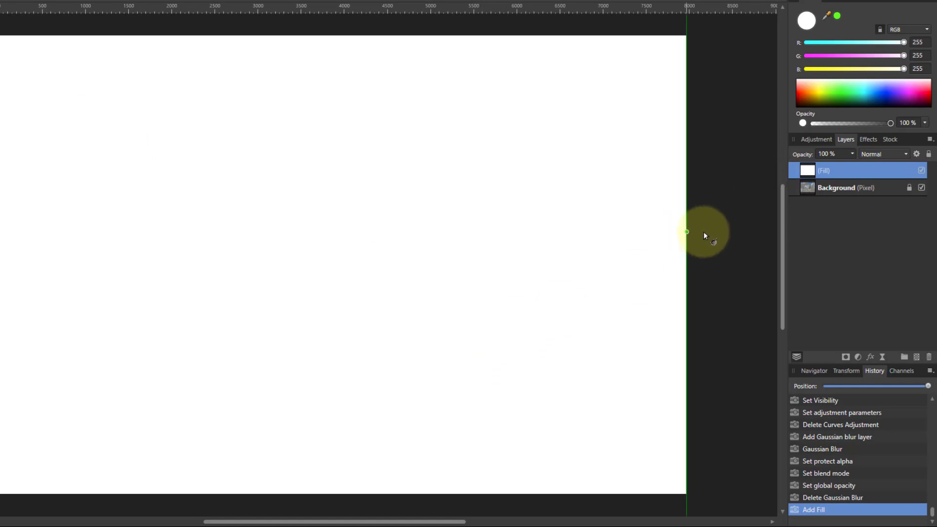
pyautogui.click(873, 155)
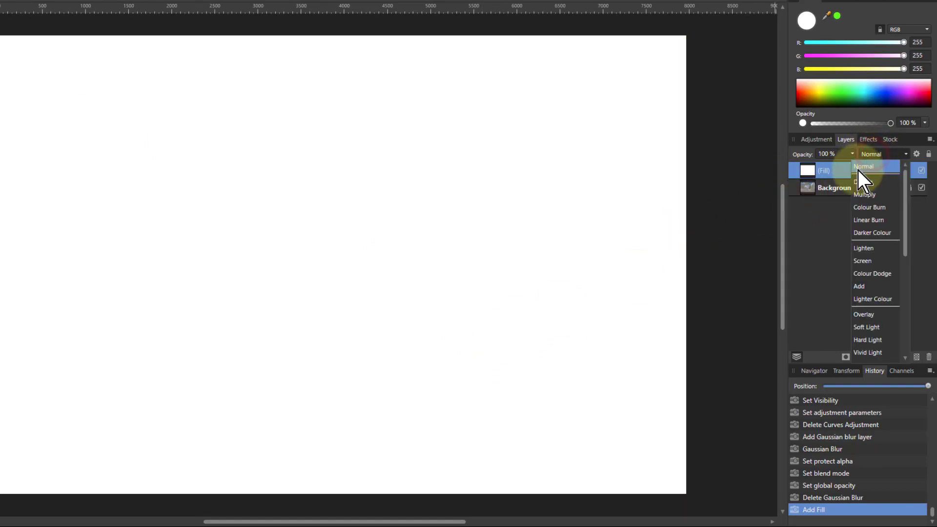
pyautogui.click(863, 315)
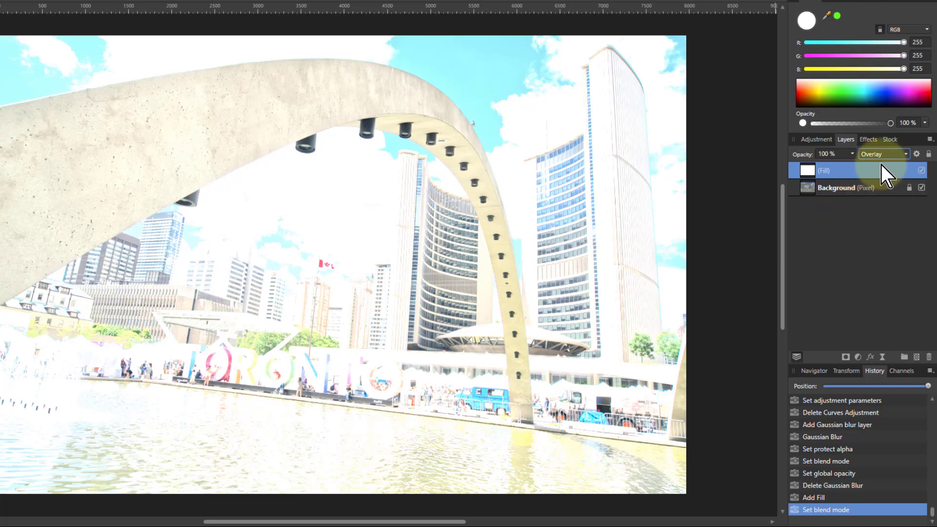
# Switch the colour picker to Greyscale and set the fill to 50 grey
pyautogui.click(901, 30)
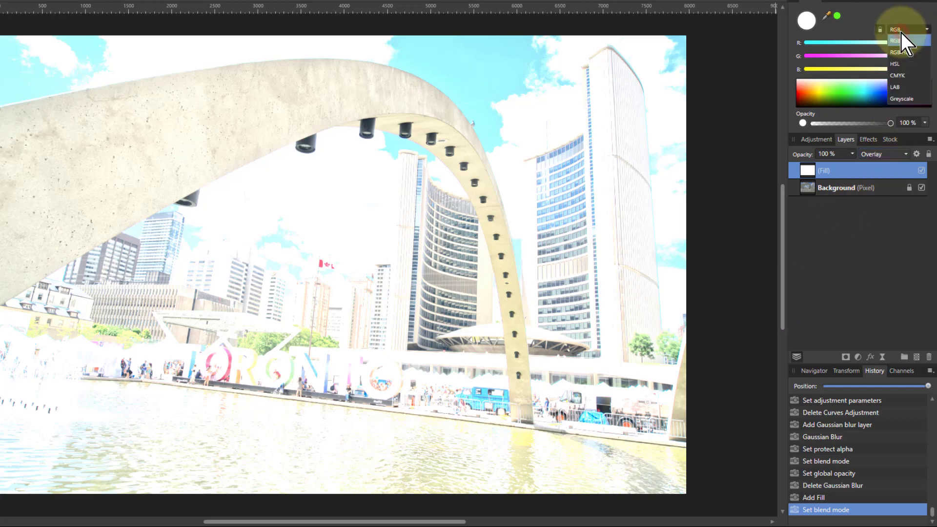
pyautogui.click(901, 99)
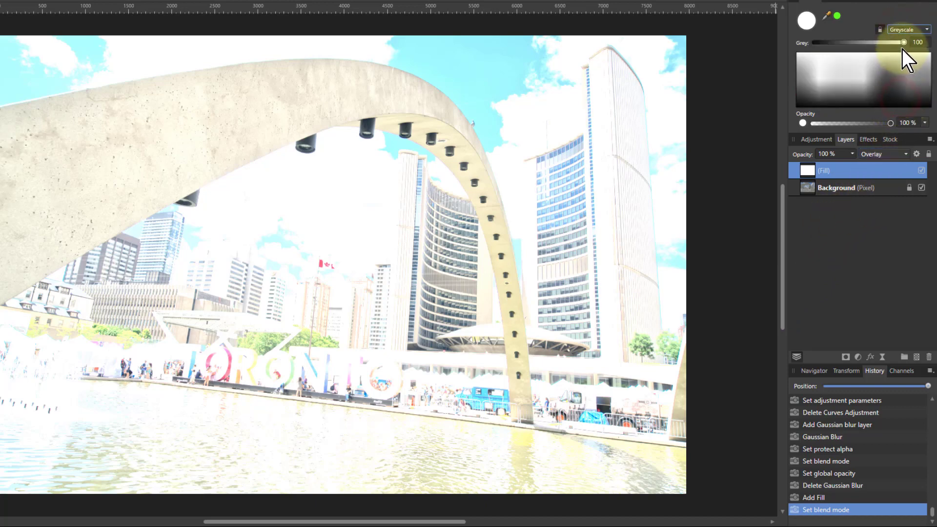
pyautogui.moveTo(903, 44); pyautogui.dragTo(859, 57)
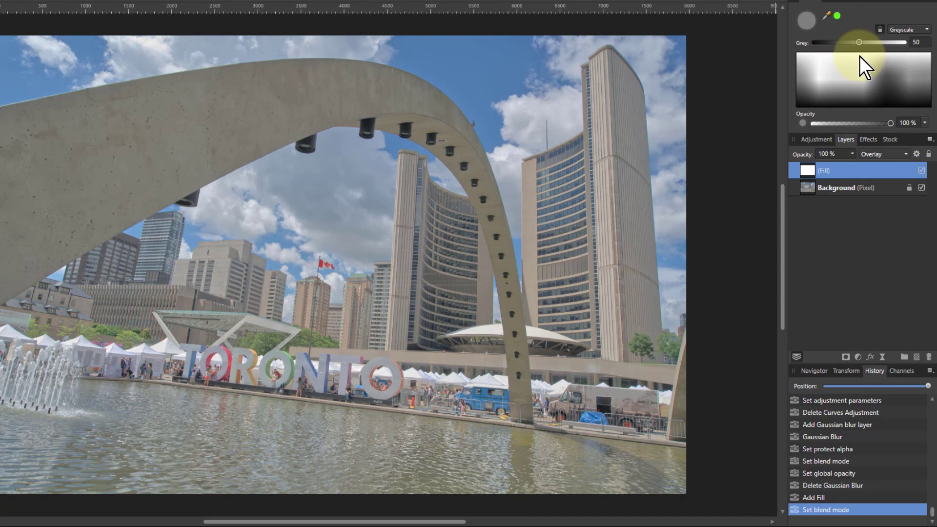
pyautogui.moveTo(860, 56); pyautogui.dragTo(860, 56)
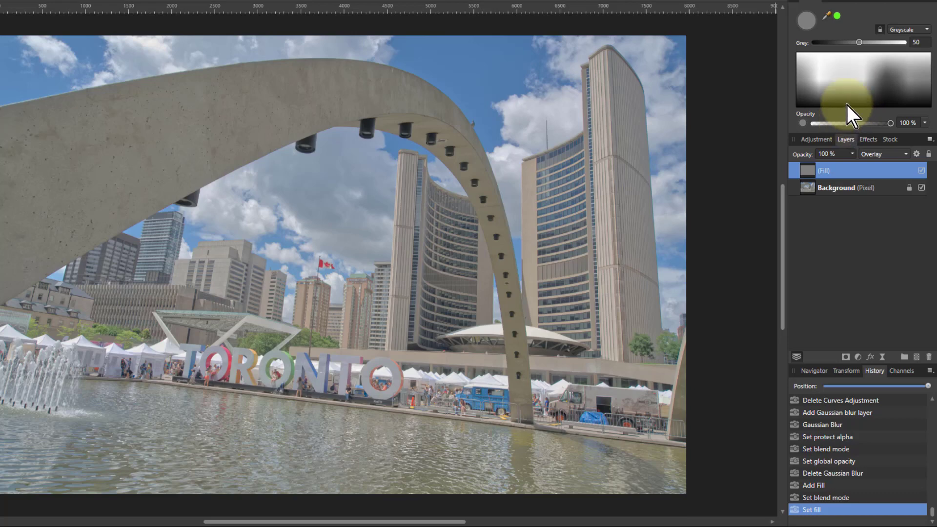
# Recolour the fill layer strong blue in RGB at 5% opacity, then delete it
pyautogui.click(904, 30)
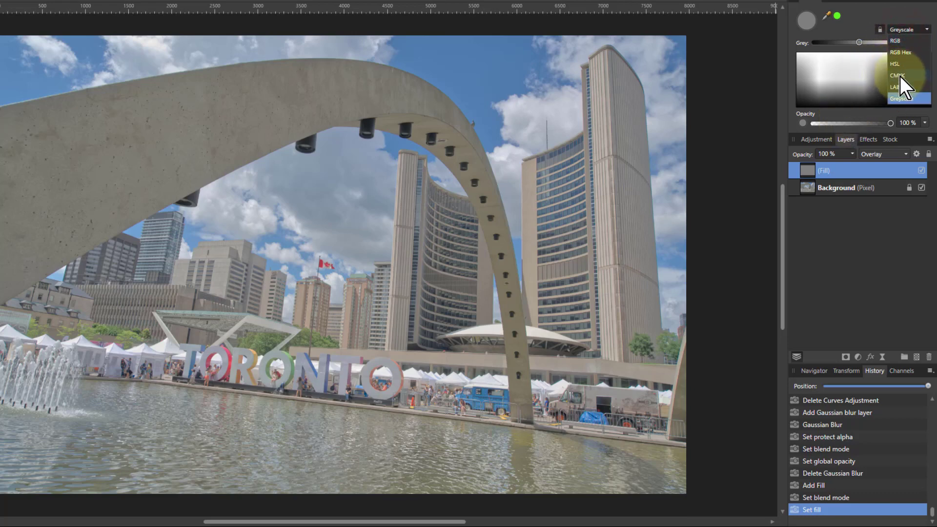
pyautogui.click(897, 41)
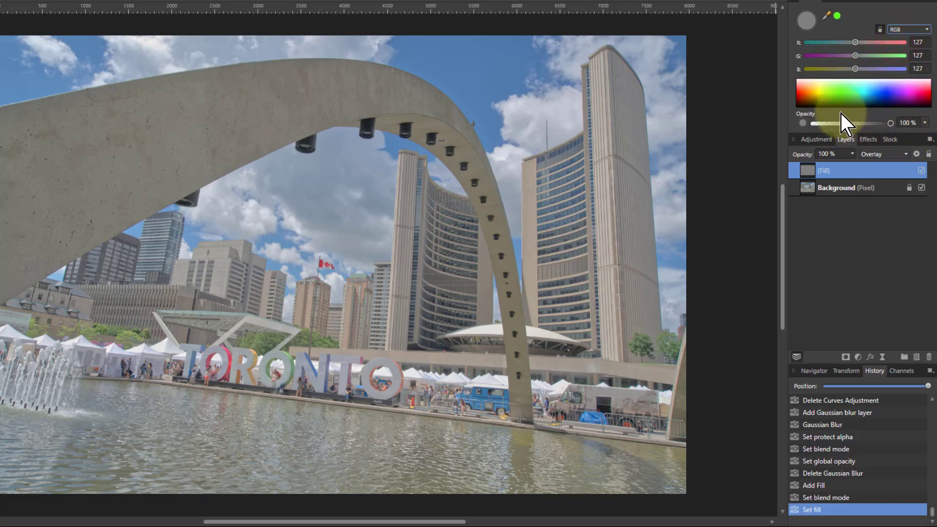
pyautogui.moveTo(845, 96); pyautogui.dragTo(892, 95)
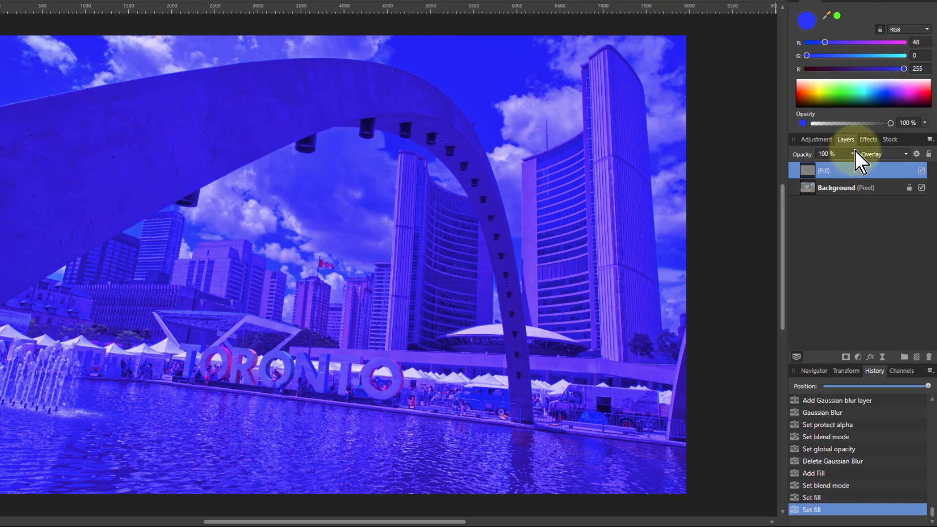
pyautogui.moveTo(856, 157); pyautogui.dragTo(780, 168)
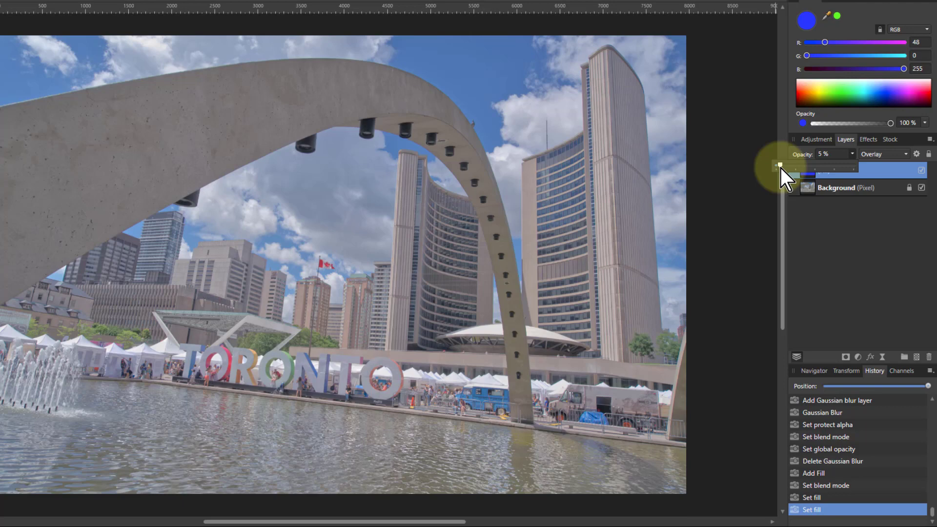
pyautogui.moveTo(781, 168); pyautogui.dragTo(781, 168)
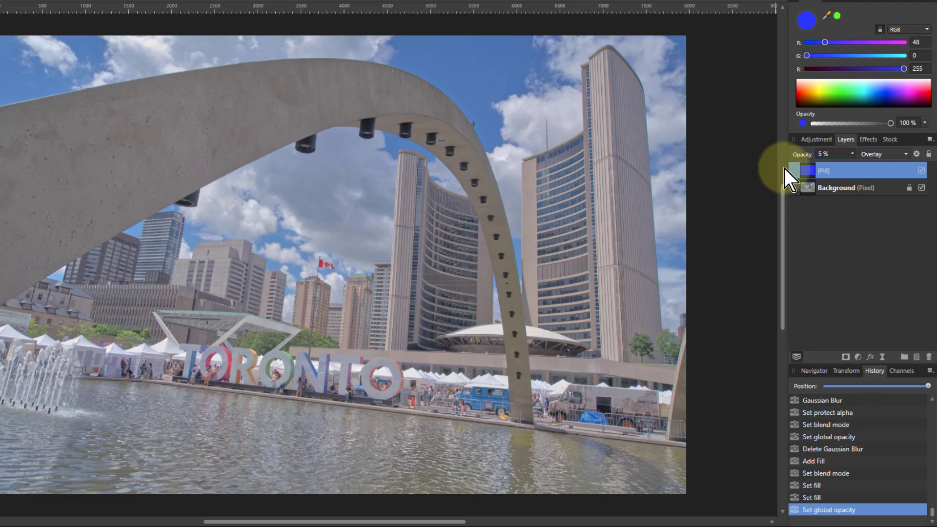
pyautogui.click(814, 178)
pyautogui.press('Delete')
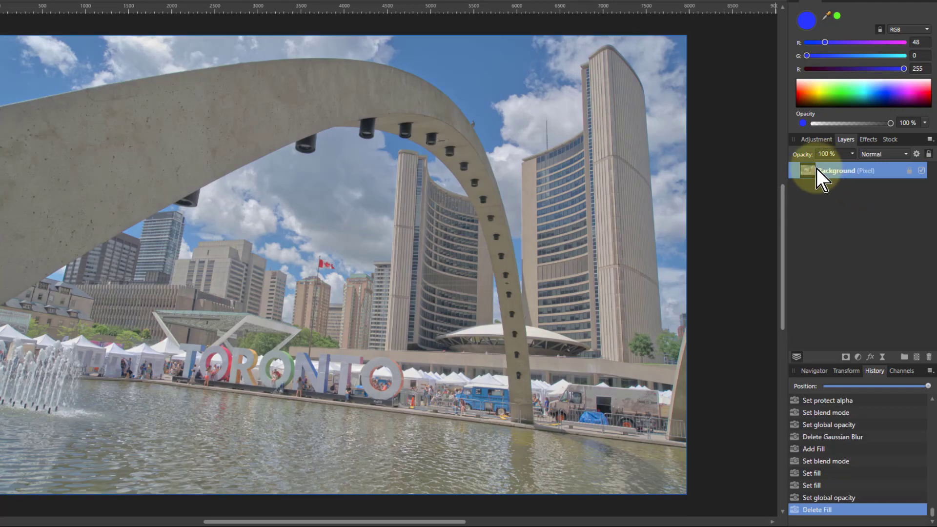
# Add an empty pixel layer and fill it with the mid-grey swatch from Swatches
pyautogui.click(917, 356)
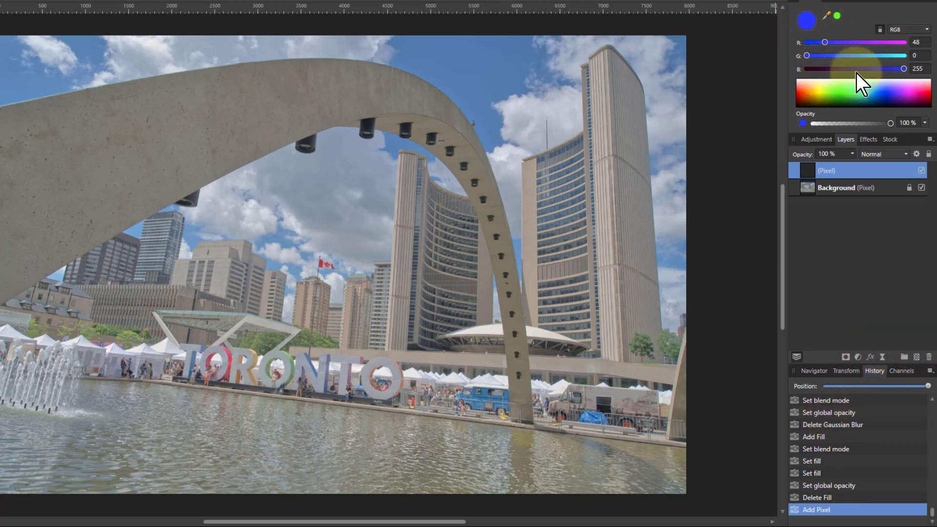
pyautogui.click(869, 2)
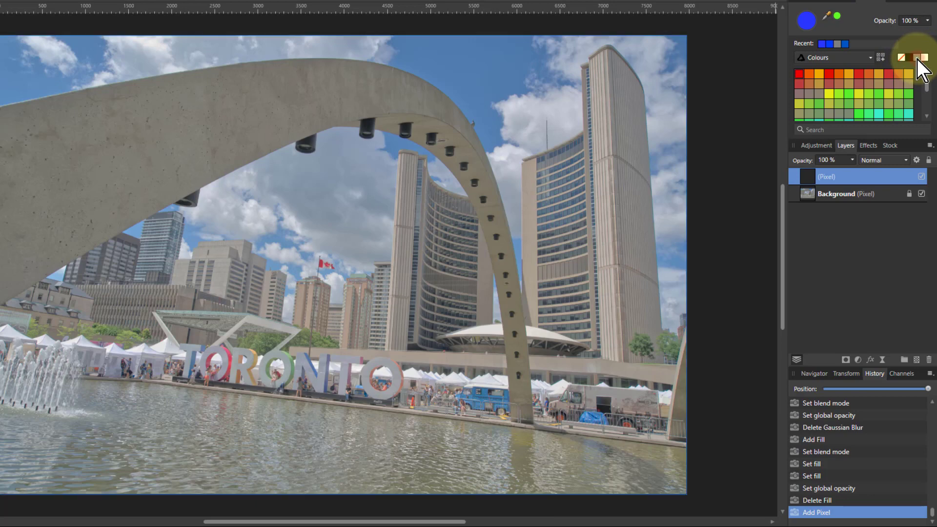
pyautogui.moveTo(918, 60); pyautogui.dragTo(682, 290)
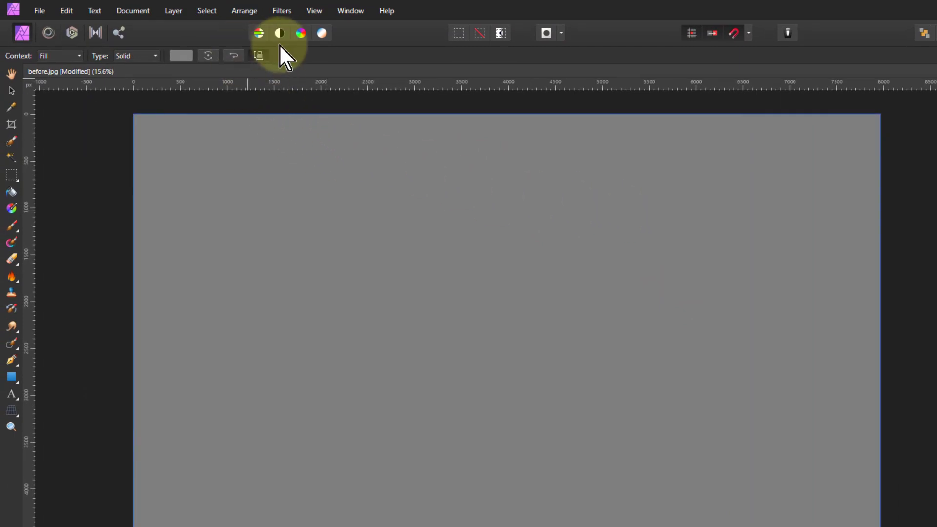
# Apply Add Noise to the grey layer at 30% intensity, Gaussian and monochromatic
pyautogui.click(282, 10)
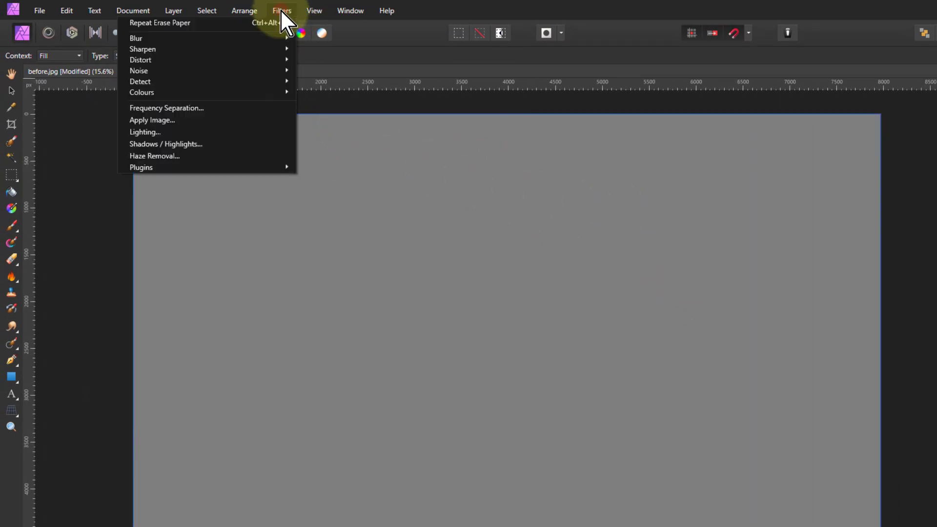
pyautogui.moveTo(257, 71)
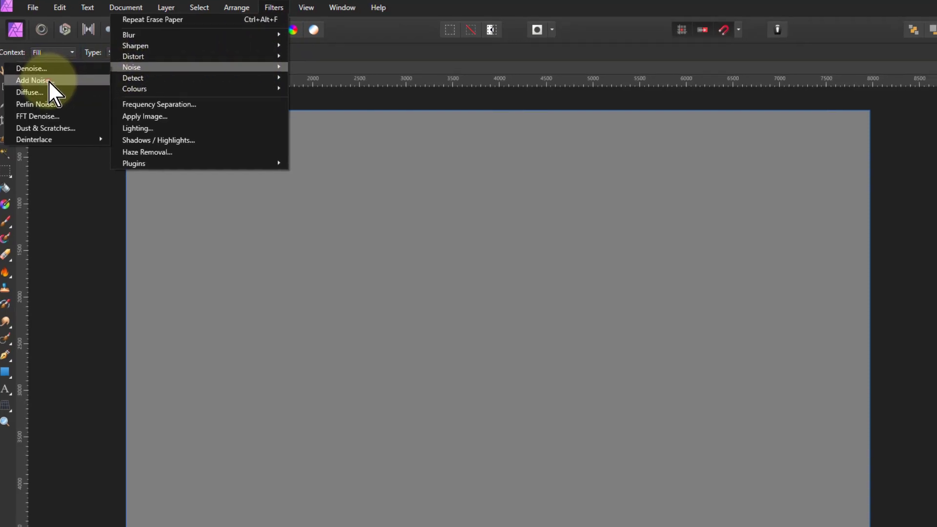
pyautogui.click(48, 80)
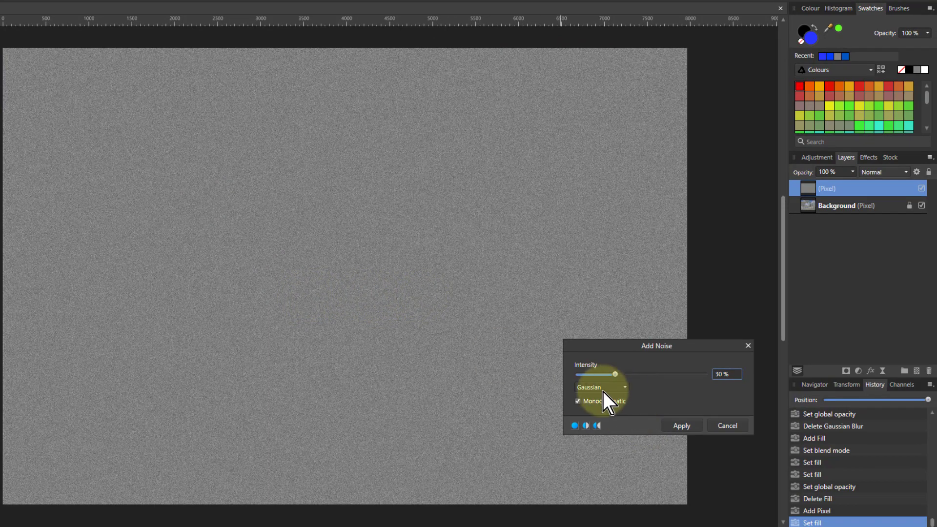
pyautogui.click(680, 425)
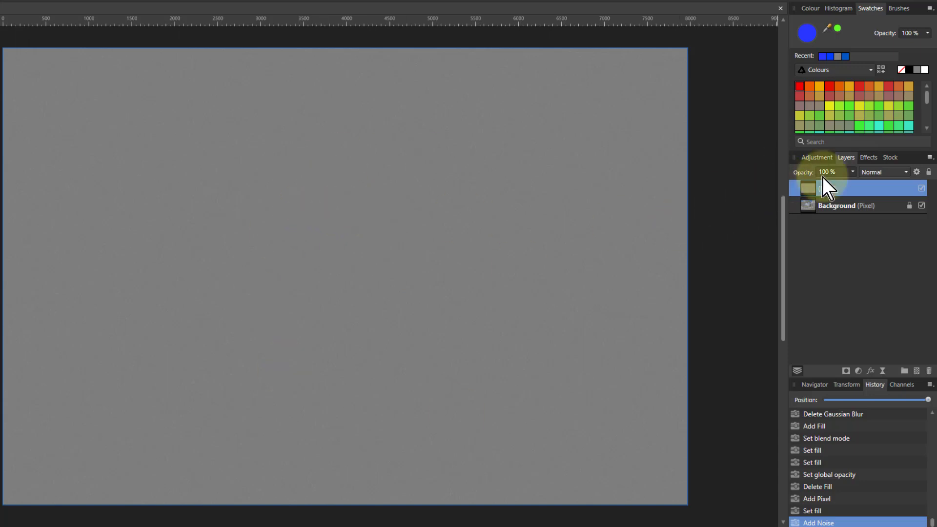
# Blend the noise layer in Overlay, inspect it zoomed in and fitted, then delete it
pyautogui.click(868, 173)
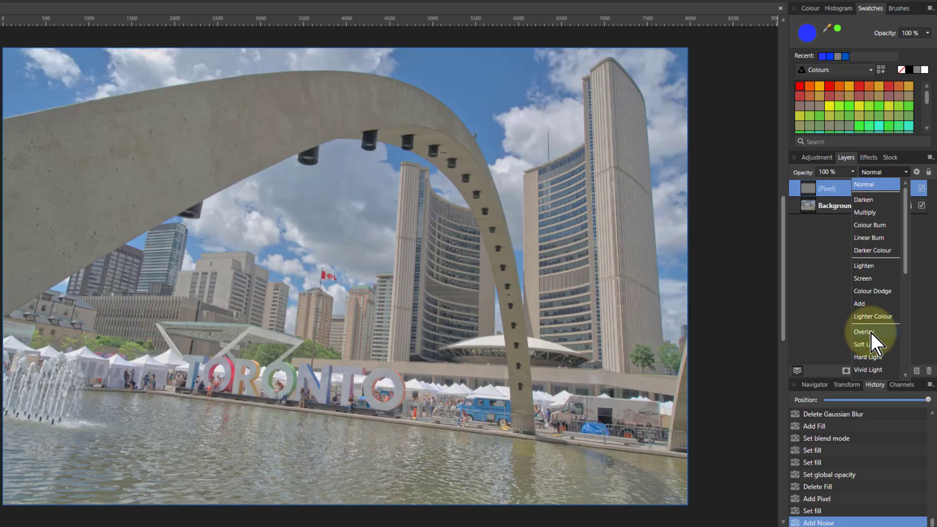
pyautogui.click(871, 333)
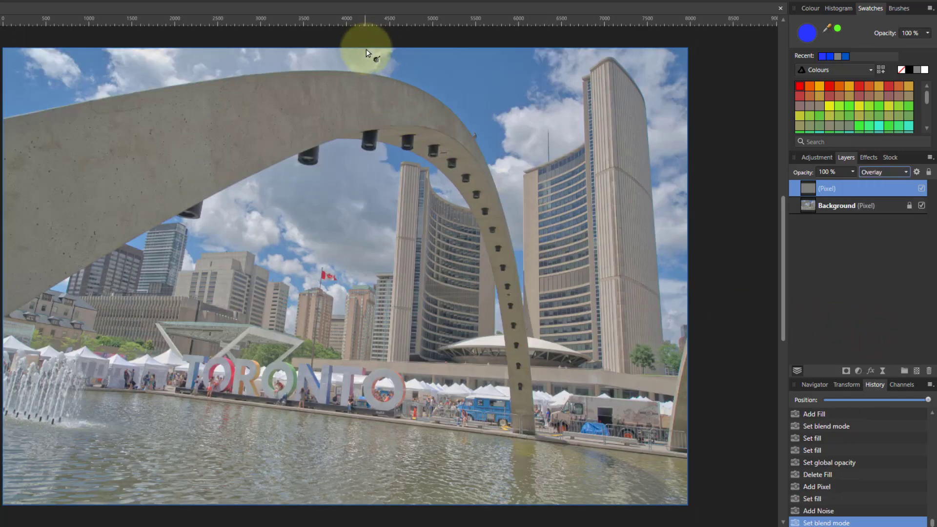
pyautogui.scroll(6, 356, 182)
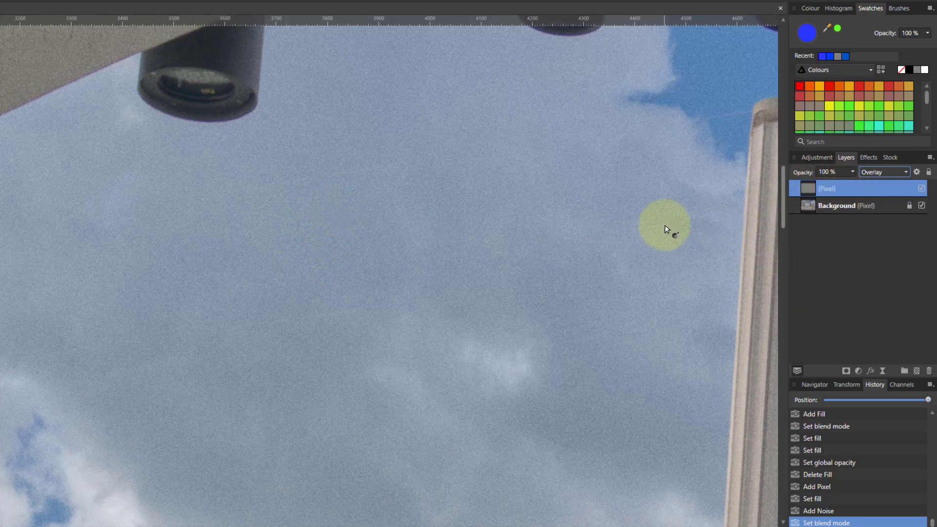
pyautogui.hotkey('ctrl', '0')
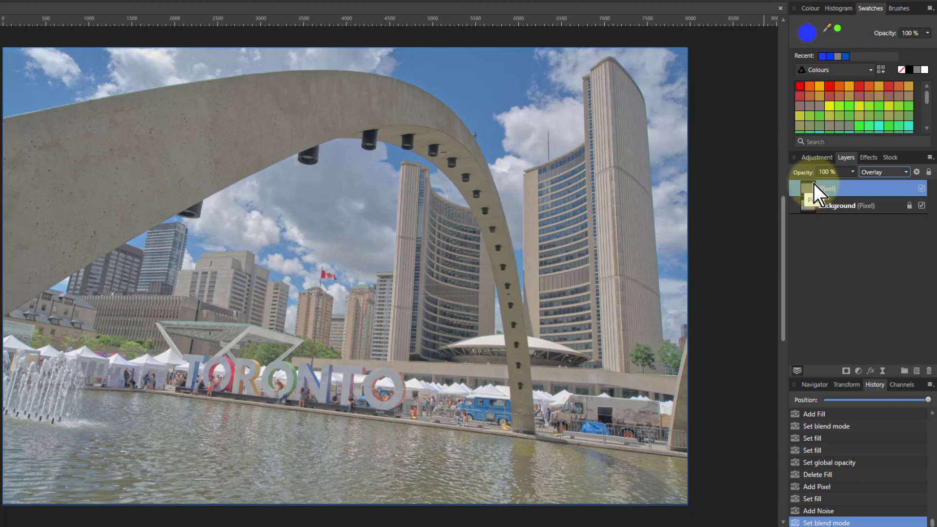
pyautogui.press('Delete')
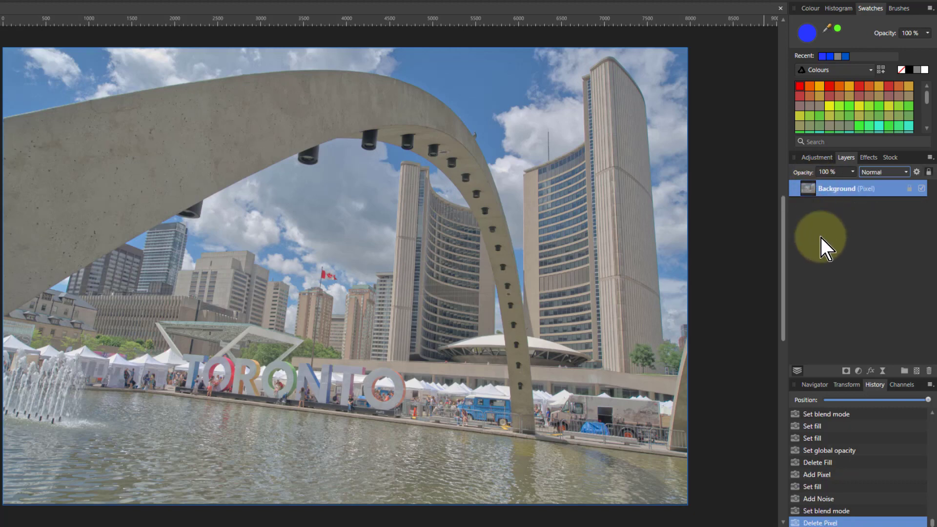
# Duplicate the Background layer, apply Detect Edges to the copy, and invert it
pyautogui.hotkey('ctrl', 'j')
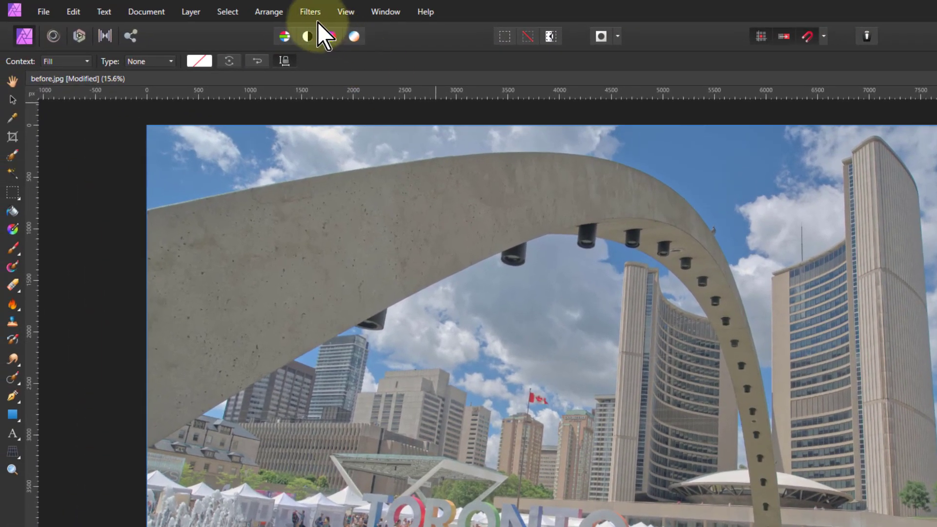
pyautogui.click(311, 11)
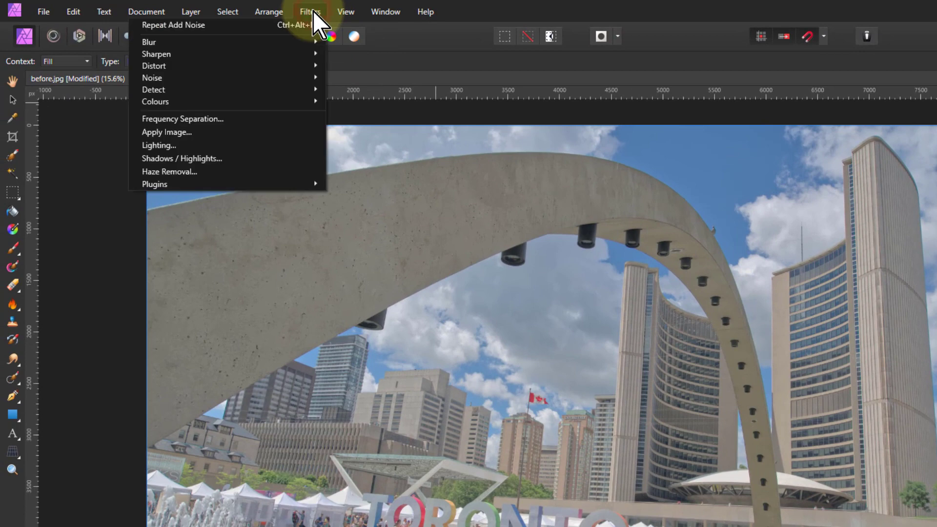
pyautogui.moveTo(218, 89)
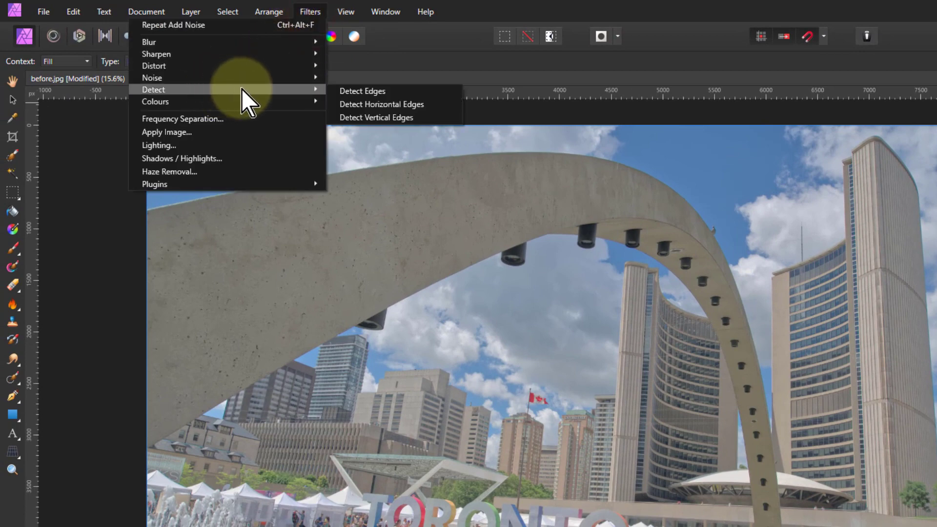
pyautogui.click(371, 91)
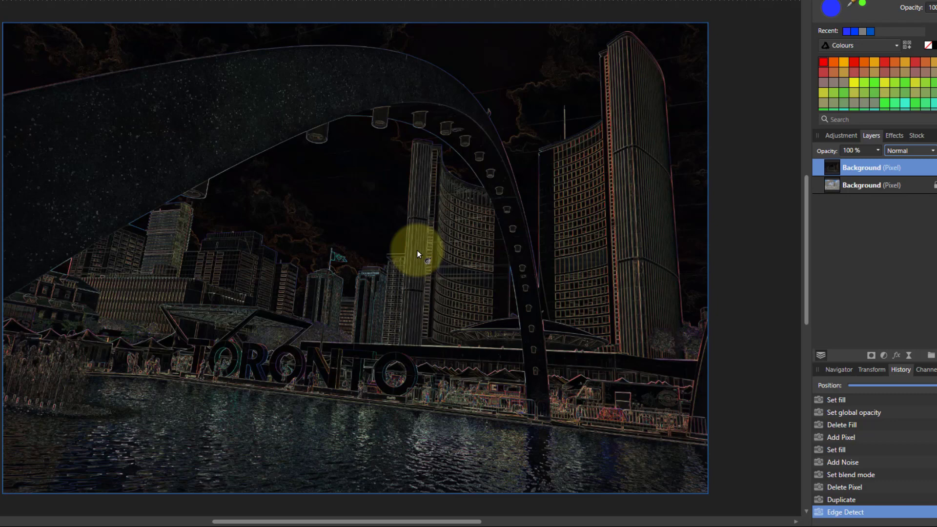
pyautogui.hotkey('ctrl', 'i')
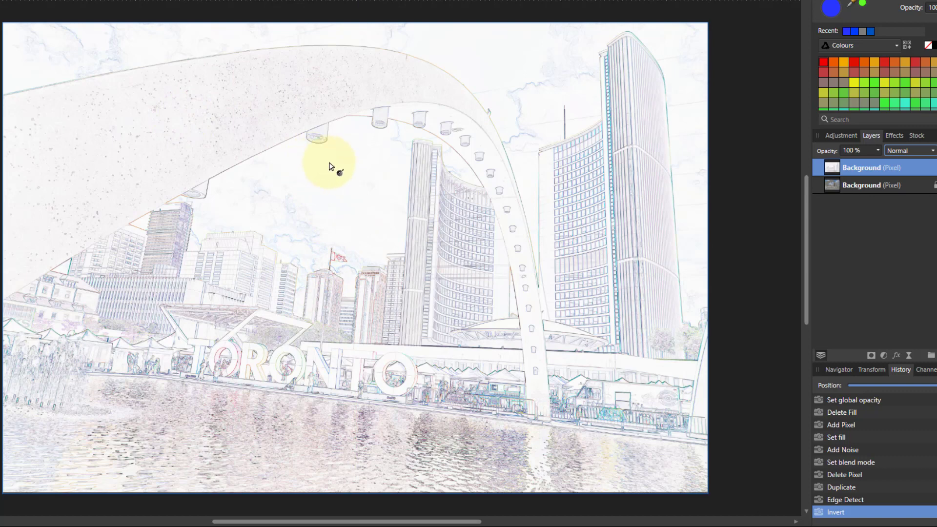
# Add a Curves adjustment to the edge layer with its top point dragged down to mid-height
pyautogui.click(884, 356)
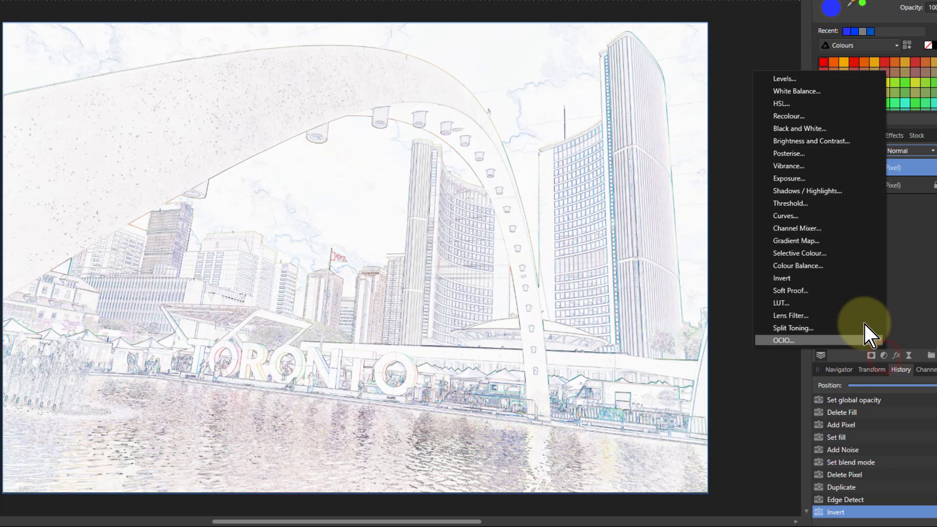
pyautogui.click(793, 216)
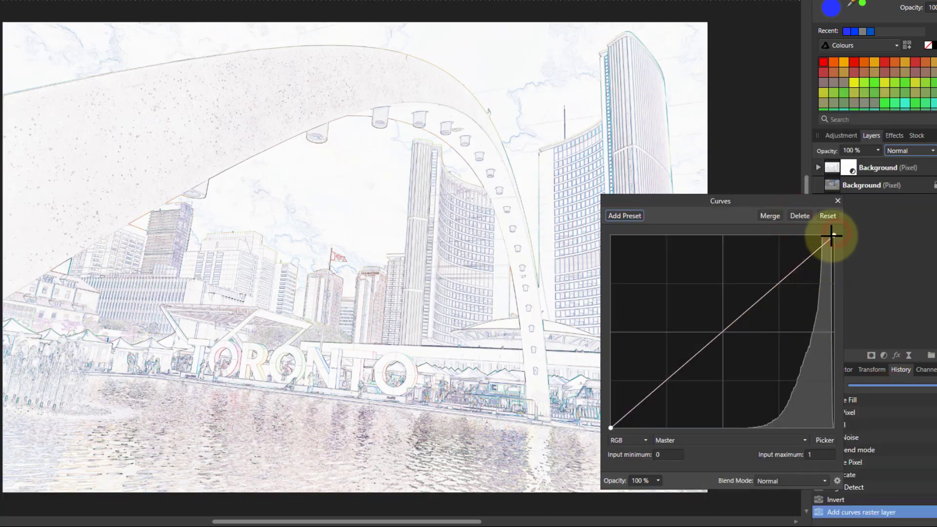
pyautogui.moveTo(834, 236); pyautogui.dragTo(837, 332)
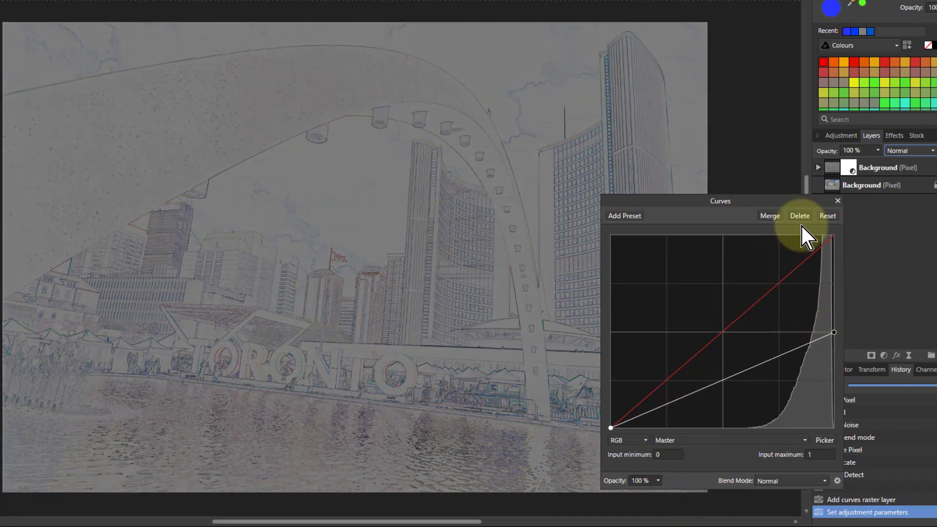
pyautogui.click(838, 201)
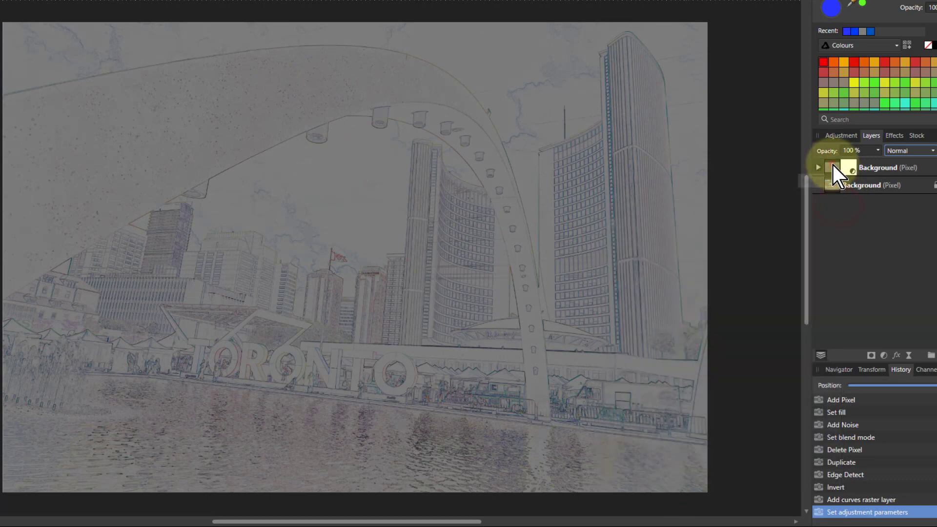
pyautogui.click(833, 166)
pyautogui.click(896, 151)
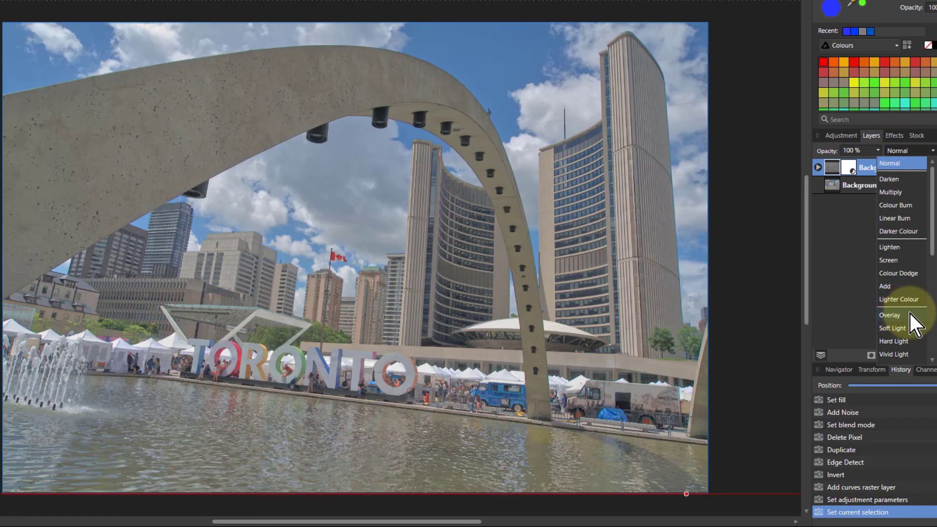
# Set the edge-detail layer to Overlay and toggle its visibility twice to compare, zoomed in
pyautogui.click(910, 315)
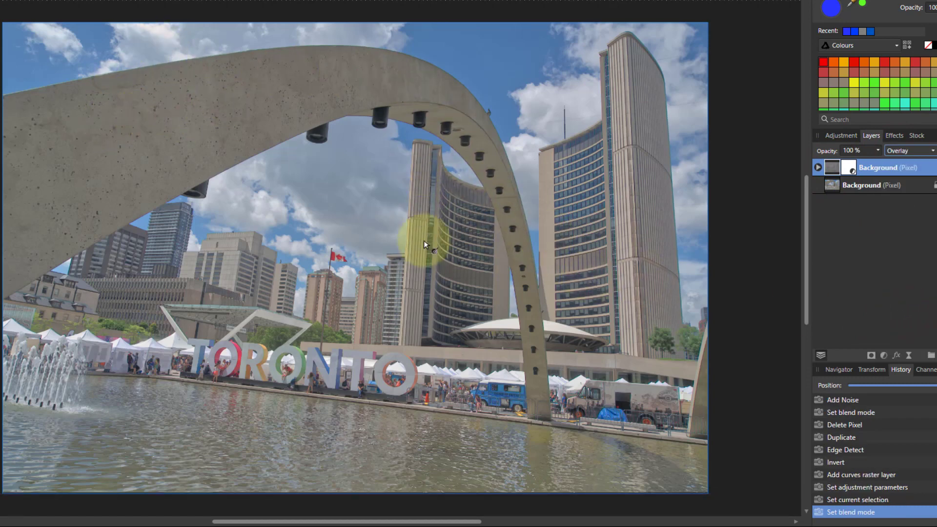
pyautogui.scroll(5, 424, 252)
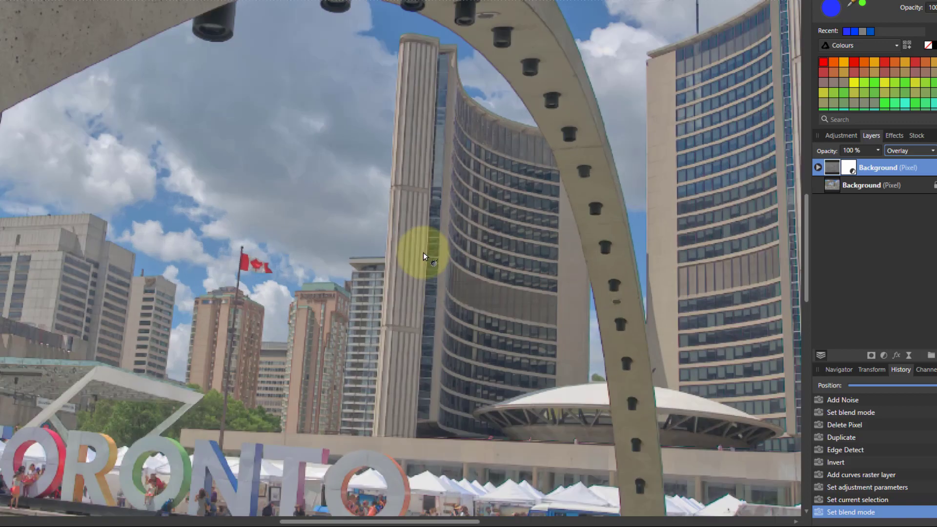
pyautogui.scroll(4, 402, 258)
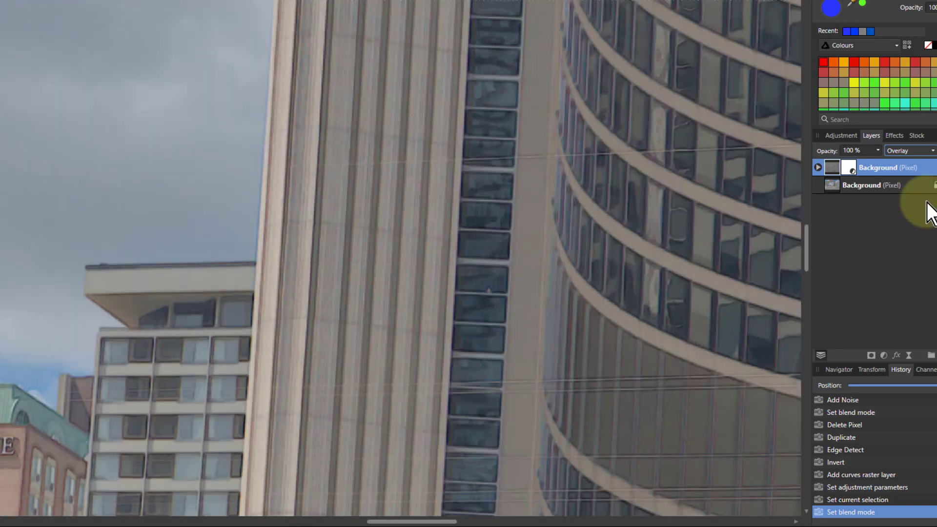
pyautogui.click(930, 167)
pyautogui.click(930, 168)
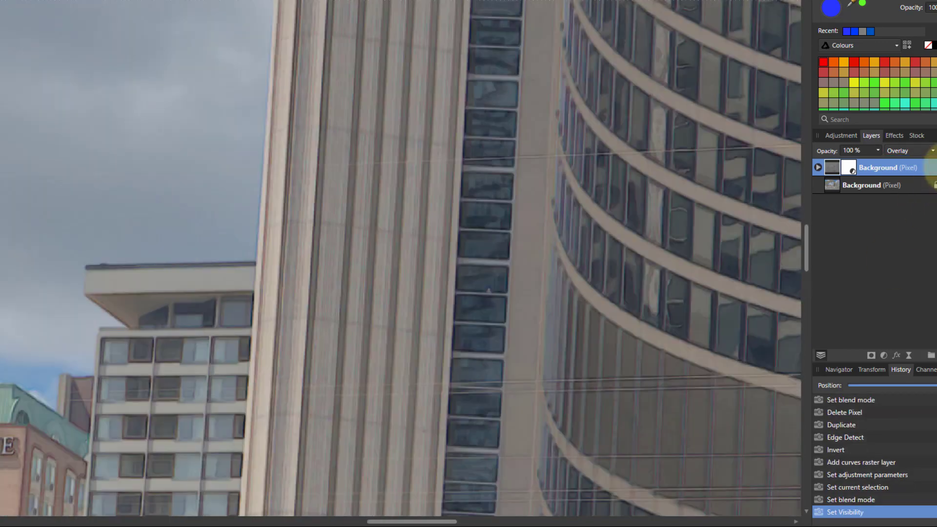
pyautogui.click(930, 168)
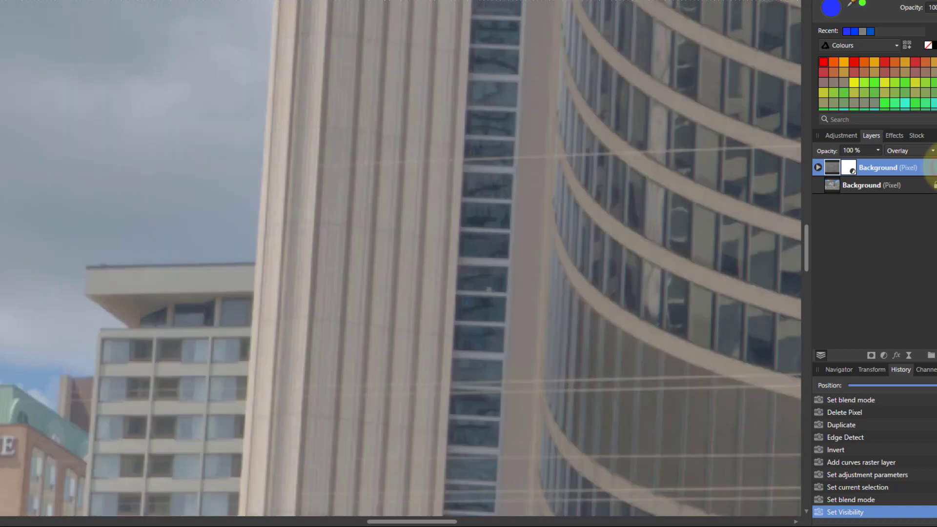
pyautogui.click(930, 167)
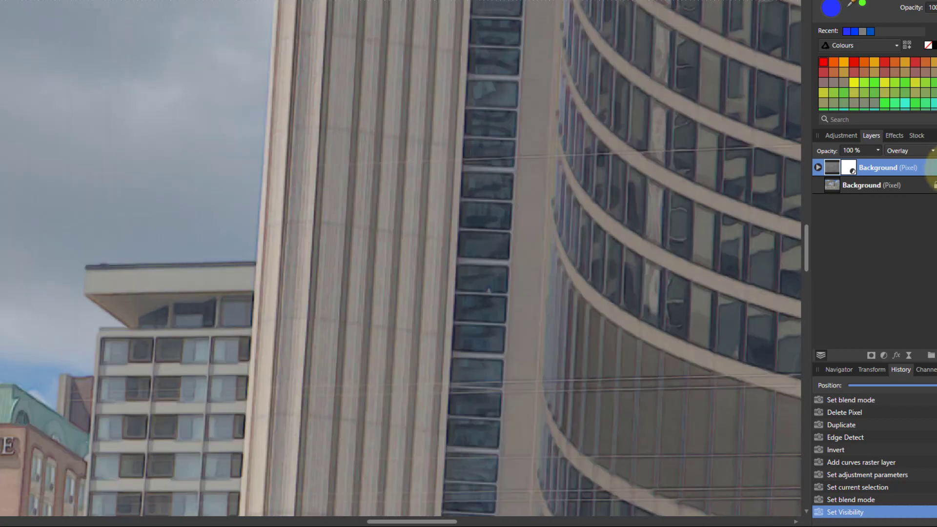